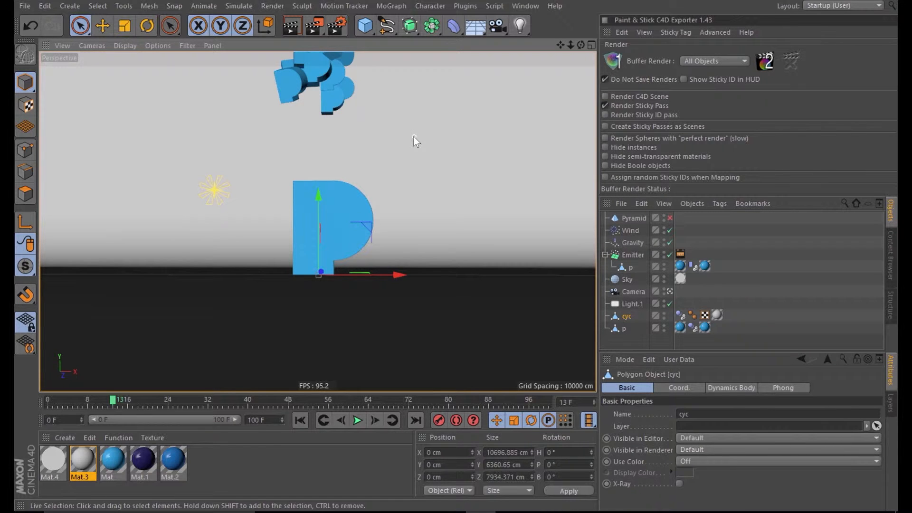
Add a sticky buffer tag with buffer ID 1 to the cyc object and open the tag's properties.
{"action": "left_click", "coordinate": [667, 32]}
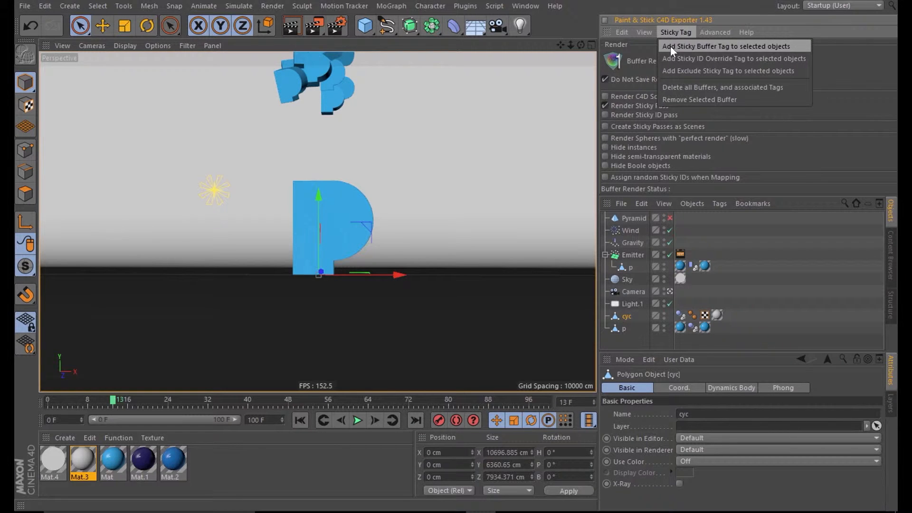
{"action": "left_click", "coordinate": [671, 46]}
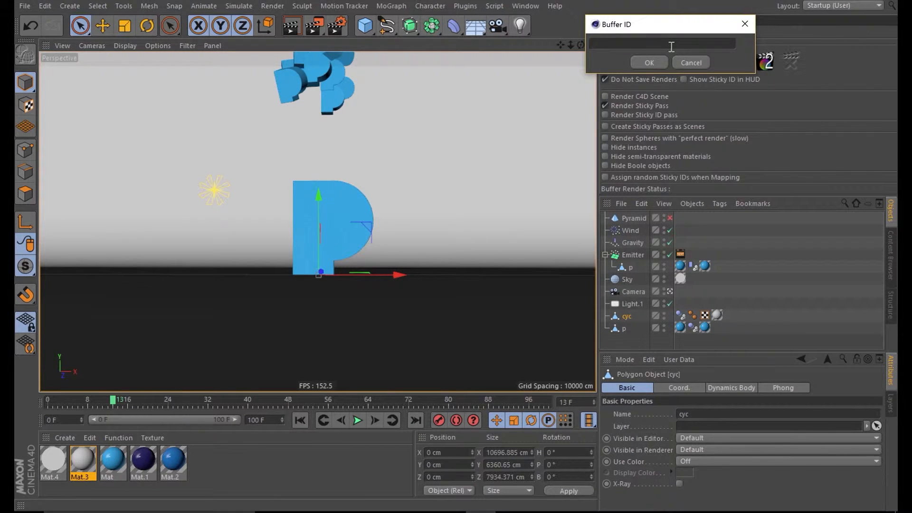
{"action": "left_click", "coordinate": [649, 61]}
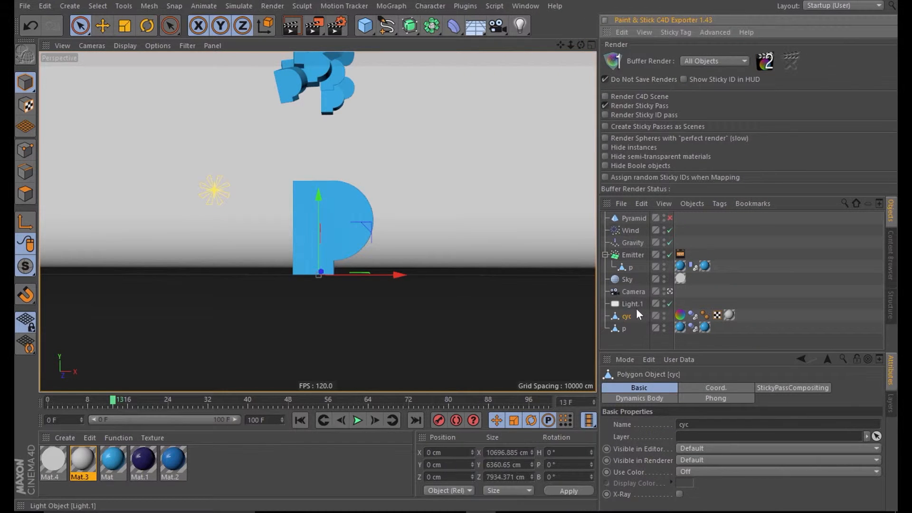
{"action": "left_click", "coordinate": [681, 315]}
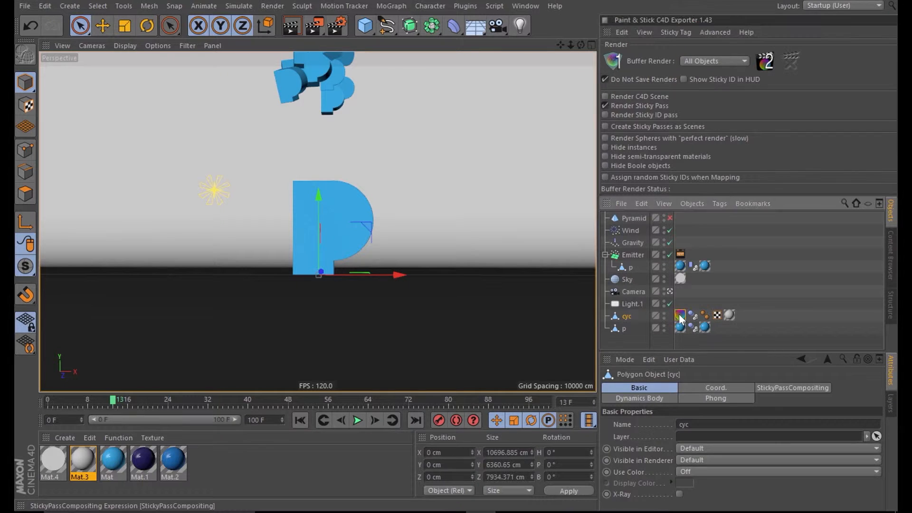
{"action": "left_click", "coordinate": [686, 411]}
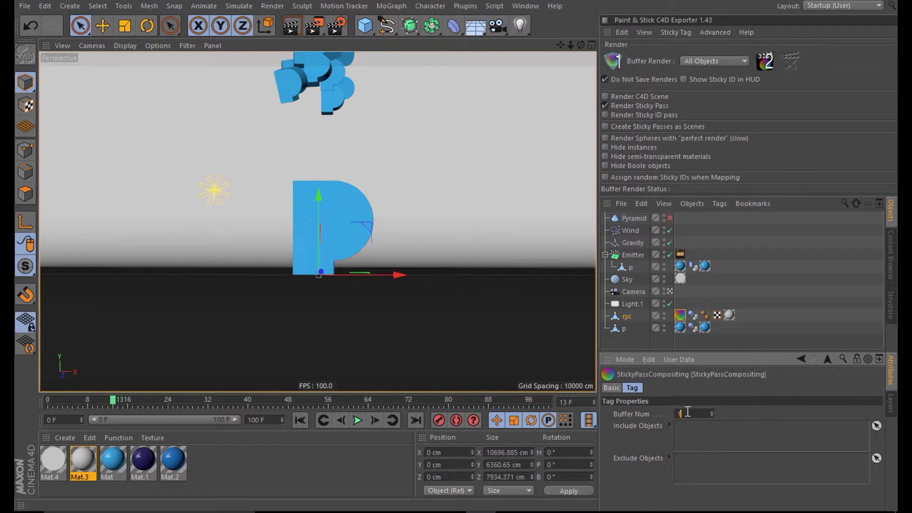
Set the buffer render to Buffer_1 and render its sticky pass twice to inspect the cyc, closing the render view each time.
{"action": "left_click", "coordinate": [706, 61]}
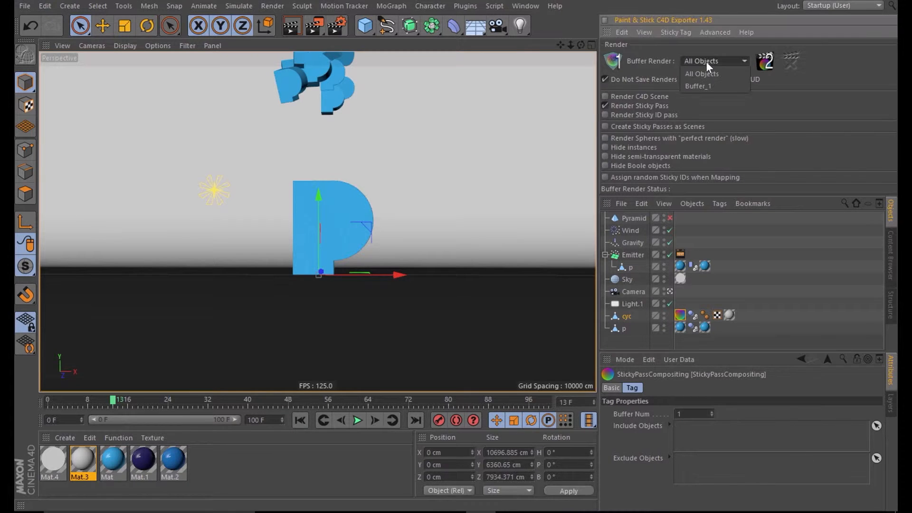
{"action": "left_click", "coordinate": [705, 87]}
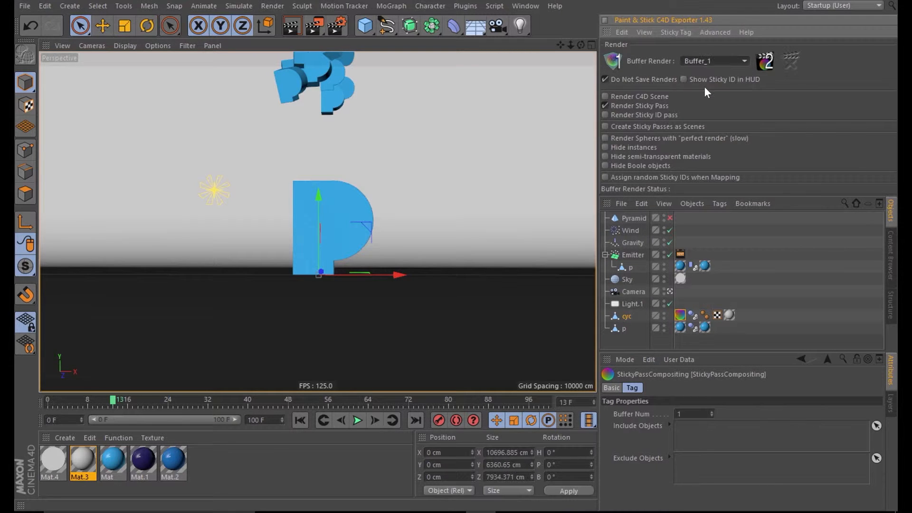
{"action": "left_click", "coordinate": [763, 63]}
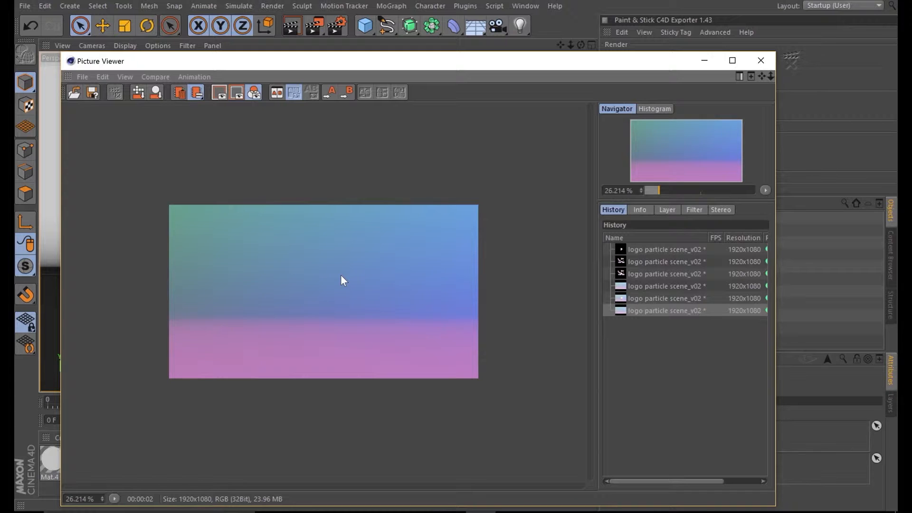
{"action": "scroll", "coordinate": [319, 269], "scroll_direction": "up", "scroll_amount": 1}
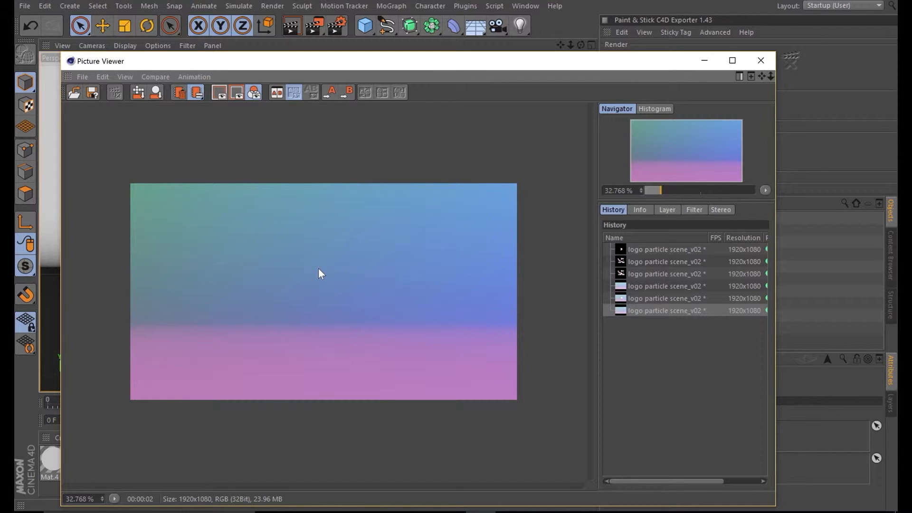
{"action": "left_click", "coordinate": [761, 60]}
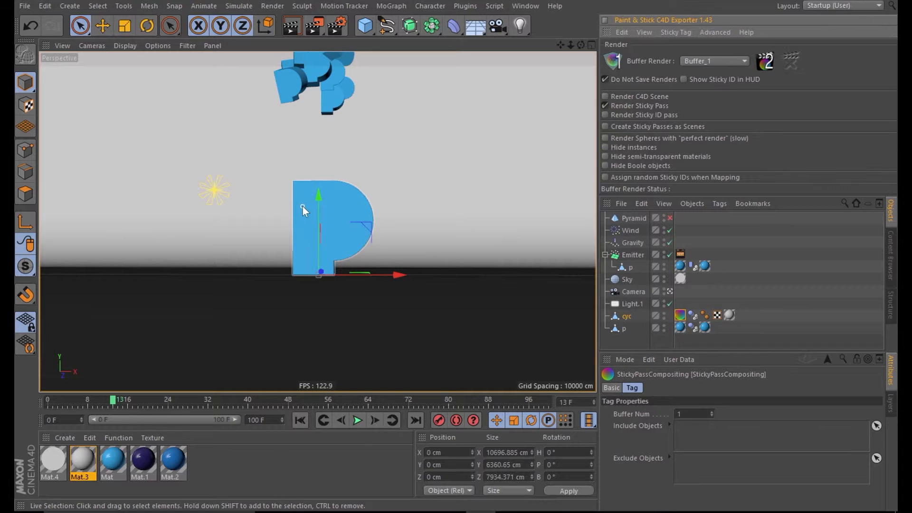
{"action": "left_click", "coordinate": [763, 61]}
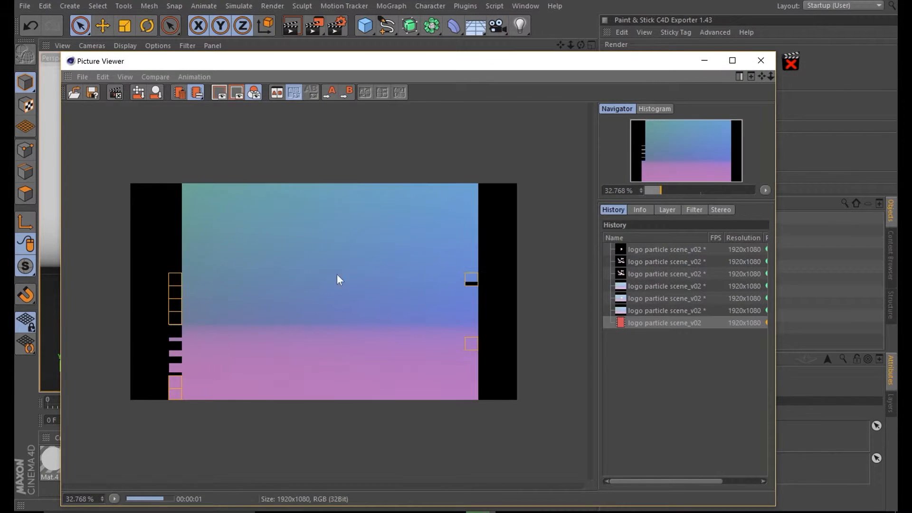
{"action": "left_click", "coordinate": [761, 61]}
Add a sticky buffer tag with buffer ID 2 to the standing p object and compare it with the cyc's tag.
{"action": "left_click", "coordinate": [349, 204]}
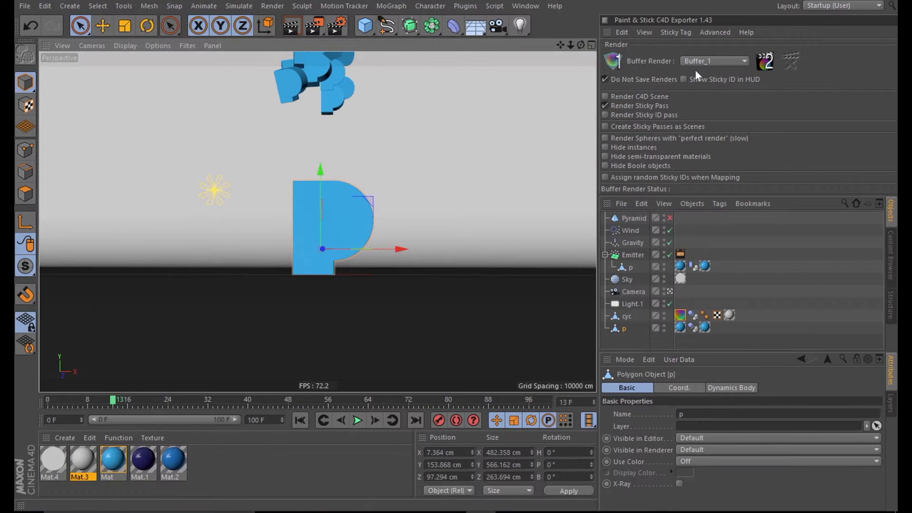
{"action": "left_click", "coordinate": [641, 336]}
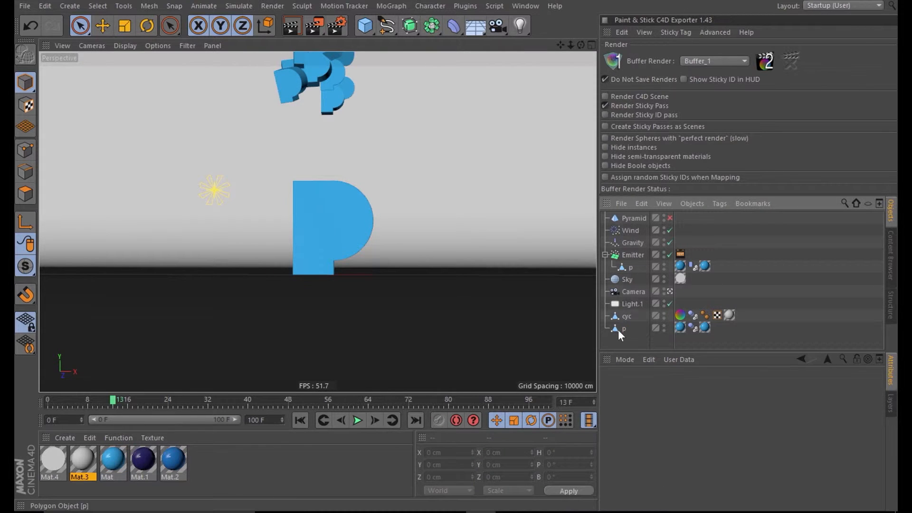
{"action": "left_click", "coordinate": [620, 329]}
{"action": "left_click", "coordinate": [679, 32]}
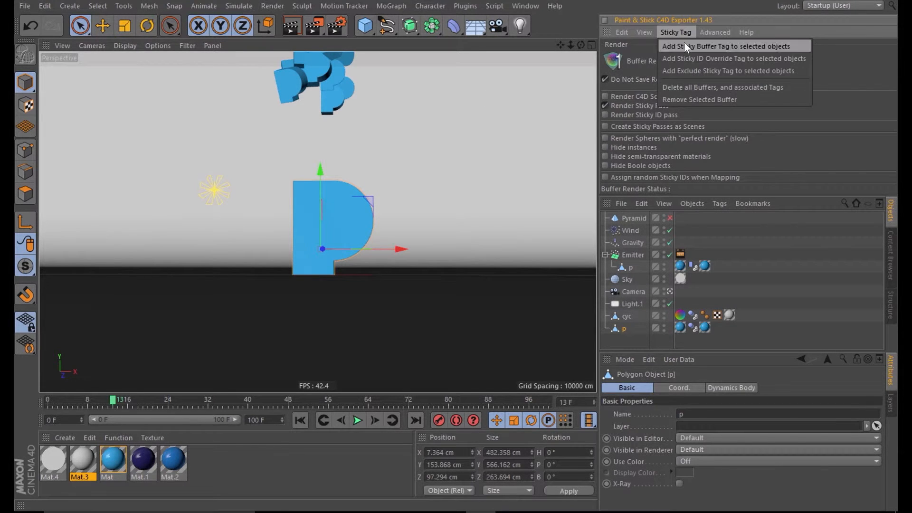
{"action": "left_click", "coordinate": [685, 43]}
{"action": "type", "text": "2"}
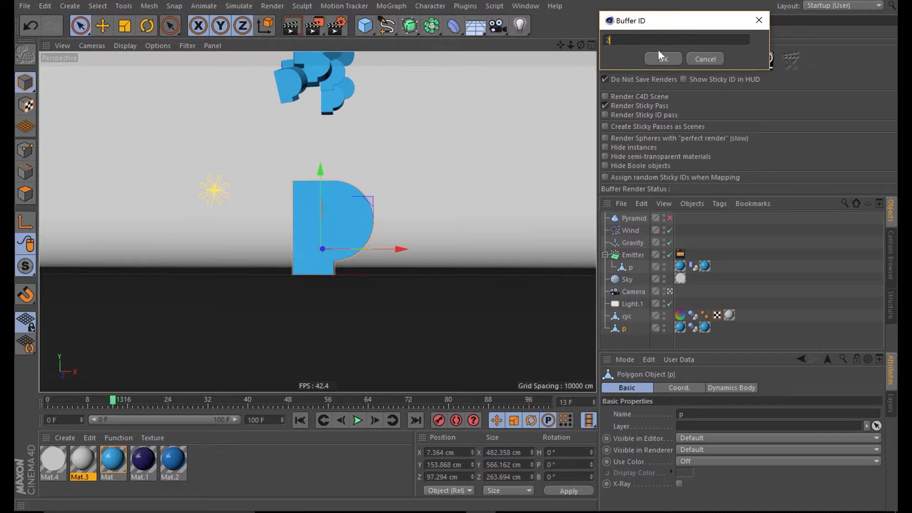
{"action": "left_click", "coordinate": [664, 58]}
{"action": "left_click", "coordinate": [681, 327]}
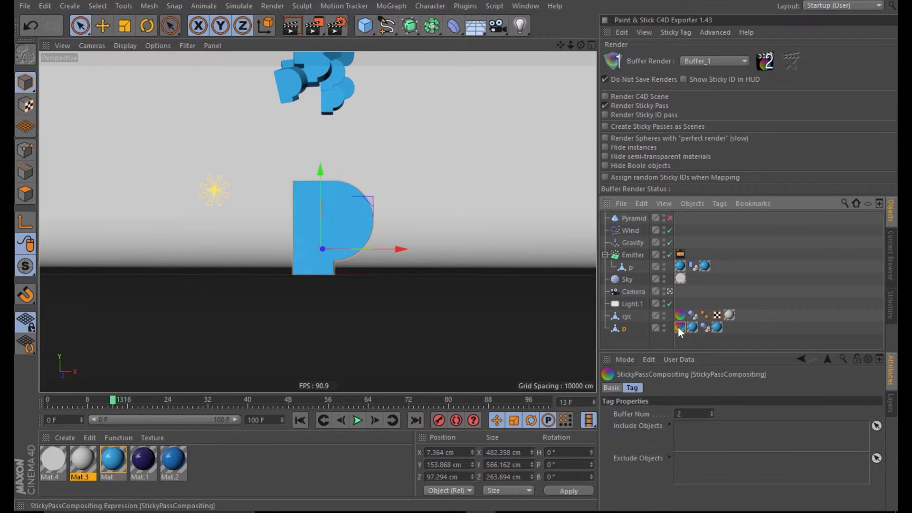
{"action": "left_click", "coordinate": [681, 315]}
Move to frame 32, add a sticky buffer tag with ID 3 to the Emitter, and review the objects' sticky tags.
{"action": "left_click", "coordinate": [631, 255]}
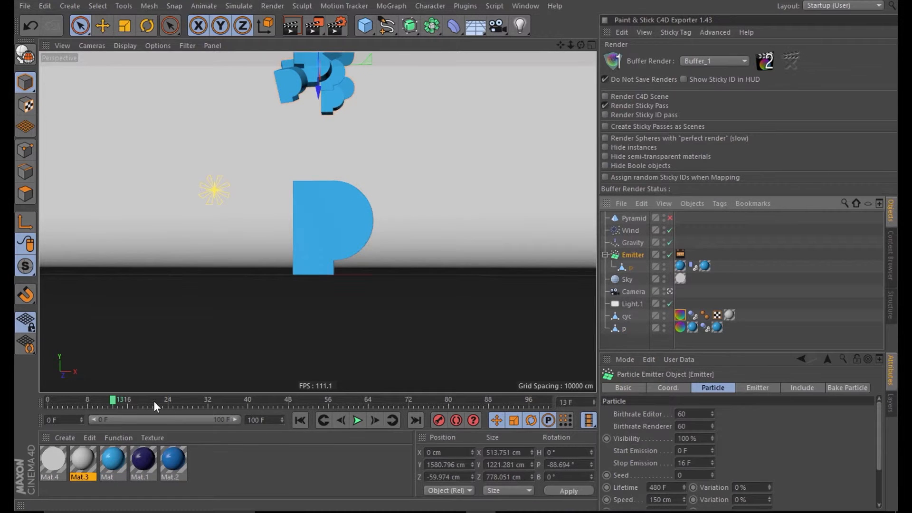
{"action": "left_click_drag", "start_coordinate": [115, 403], "coordinate": [208, 402]}
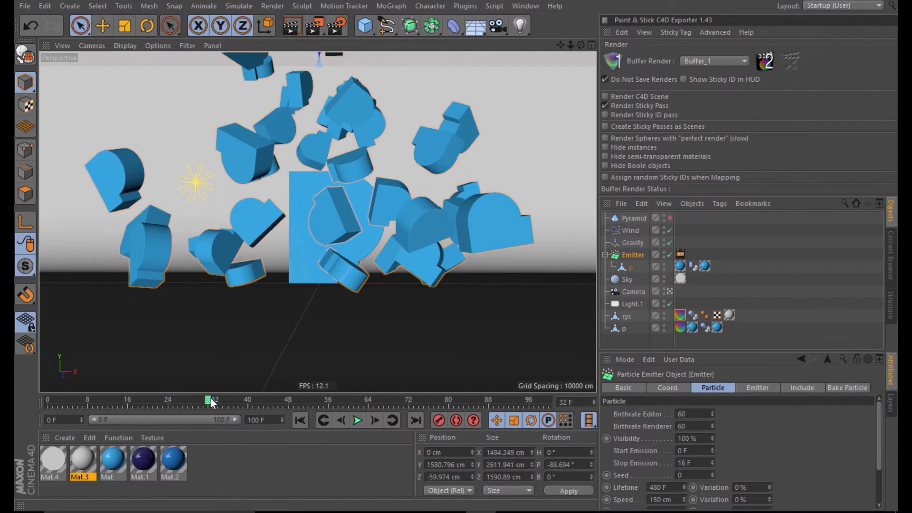
{"action": "left_click", "coordinate": [679, 33]}
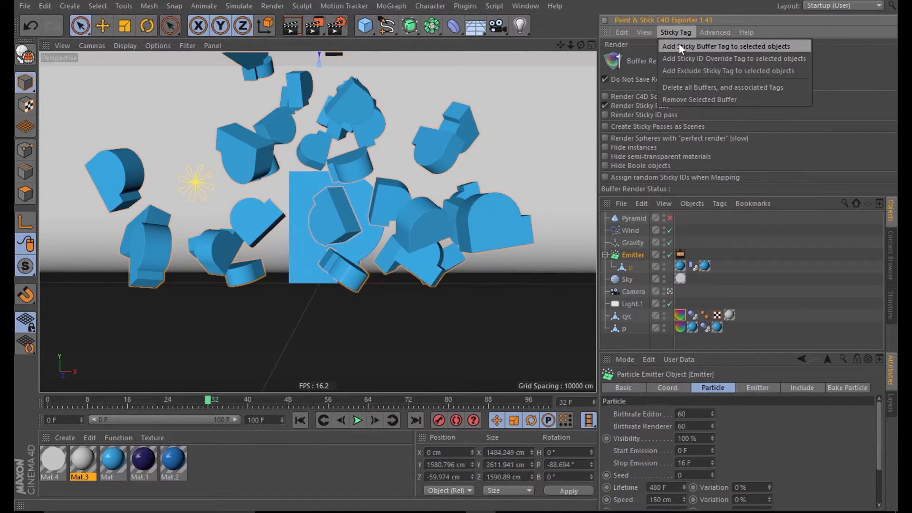
{"action": "left_click", "coordinate": [680, 45]}
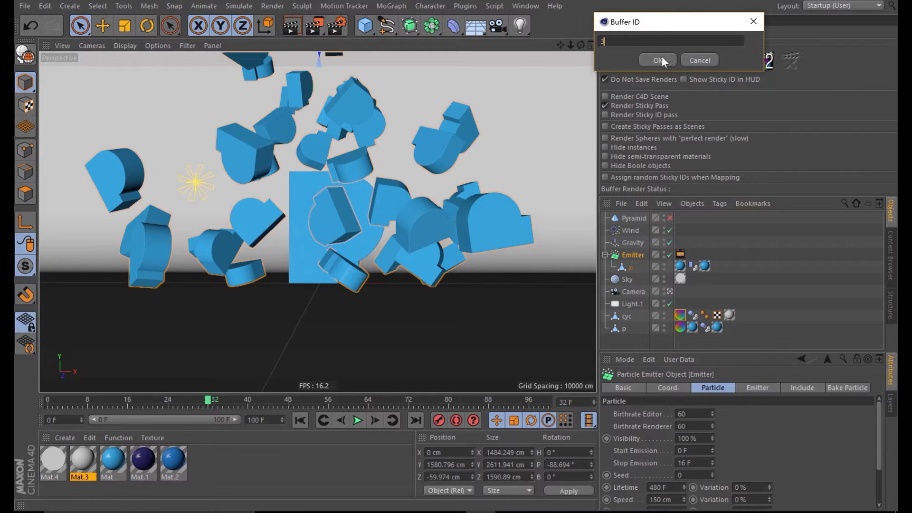
{"action": "left_click", "coordinate": [662, 57]}
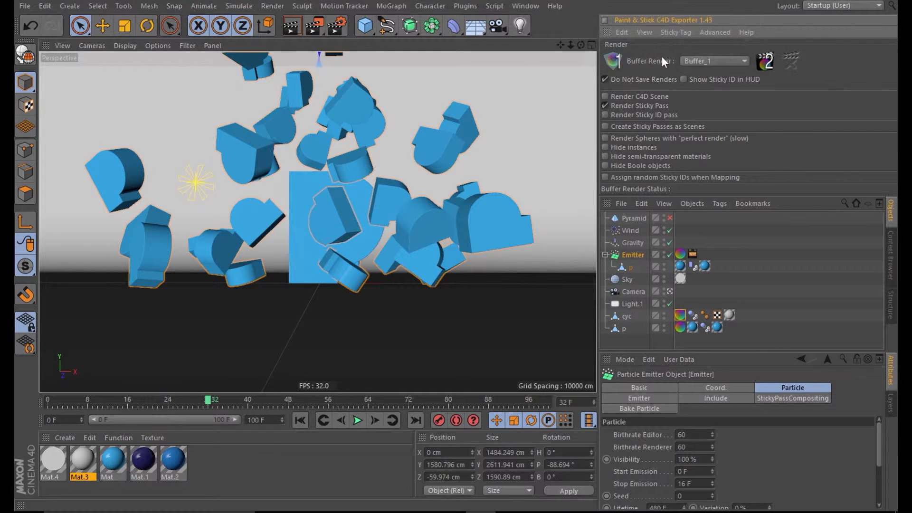
{"action": "left_click", "coordinate": [680, 255]}
{"action": "left_click", "coordinate": [680, 315]}
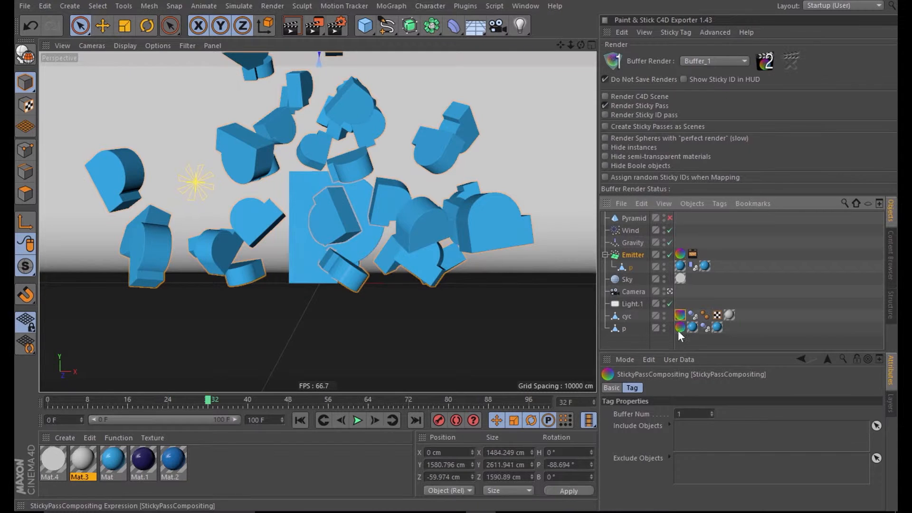
{"action": "left_click", "coordinate": [681, 338]}
{"action": "left_click", "coordinate": [680, 328]}
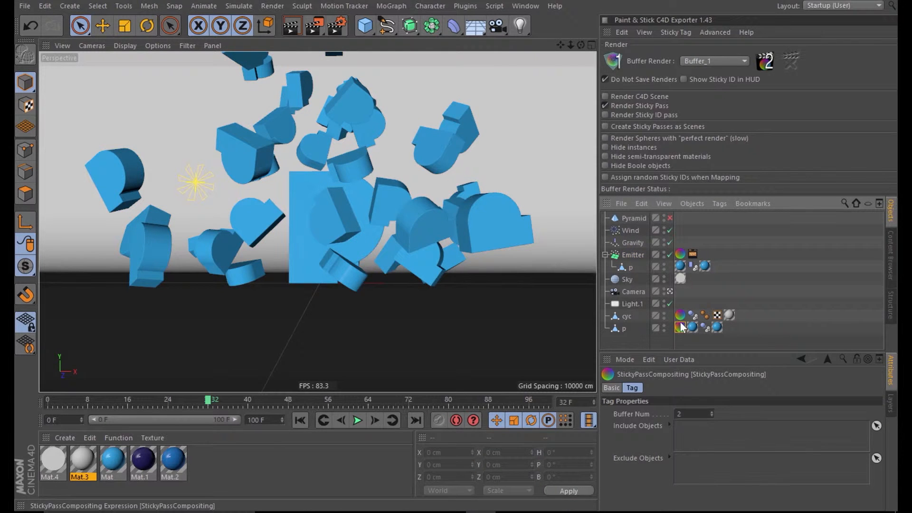
Set the buffer render to Buffer_3, render the Emitter's sticky pass, and close the render view.
{"action": "left_click", "coordinate": [705, 61]}
{"action": "left_click", "coordinate": [707, 121]}
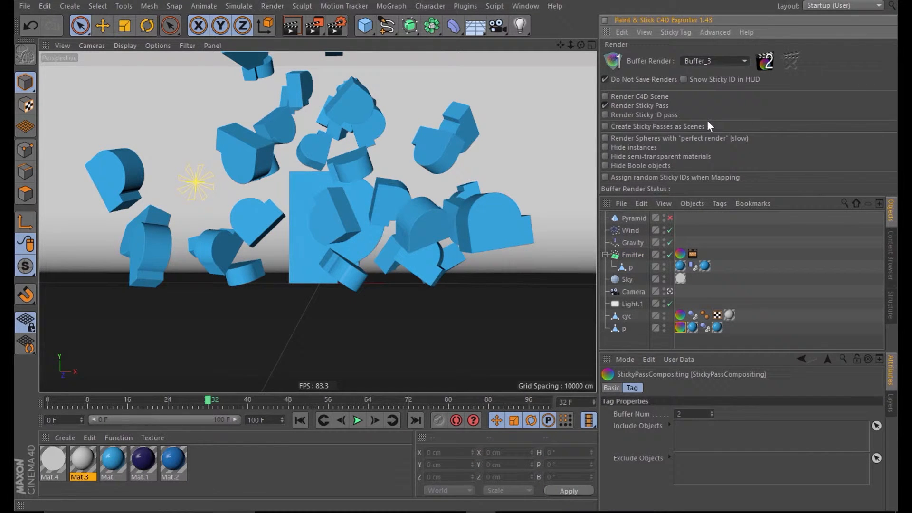
{"action": "left_click", "coordinate": [758, 65]}
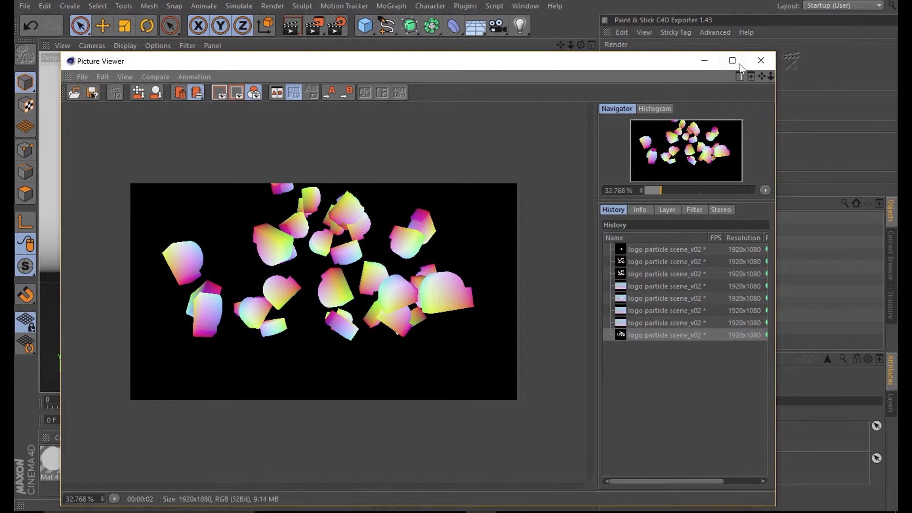
{"action": "left_click", "coordinate": [760, 61]}
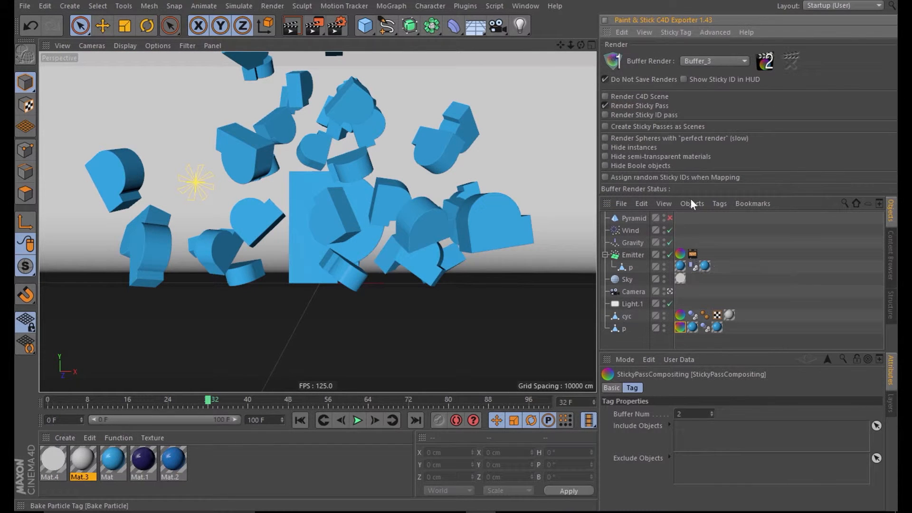
Delete all sticky buffers with their associated tags, check the buffer list, and undo the deletion.
{"action": "left_click", "coordinate": [680, 33]}
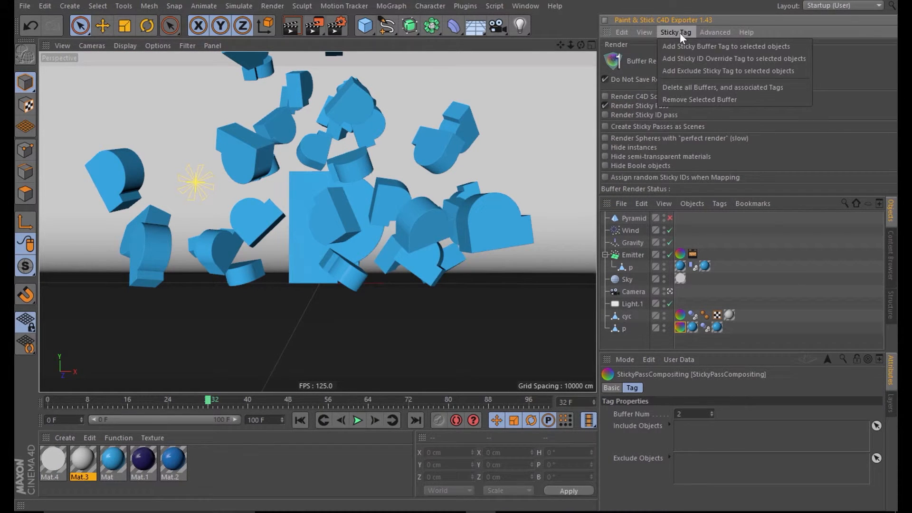
{"action": "left_click", "coordinate": [686, 87]}
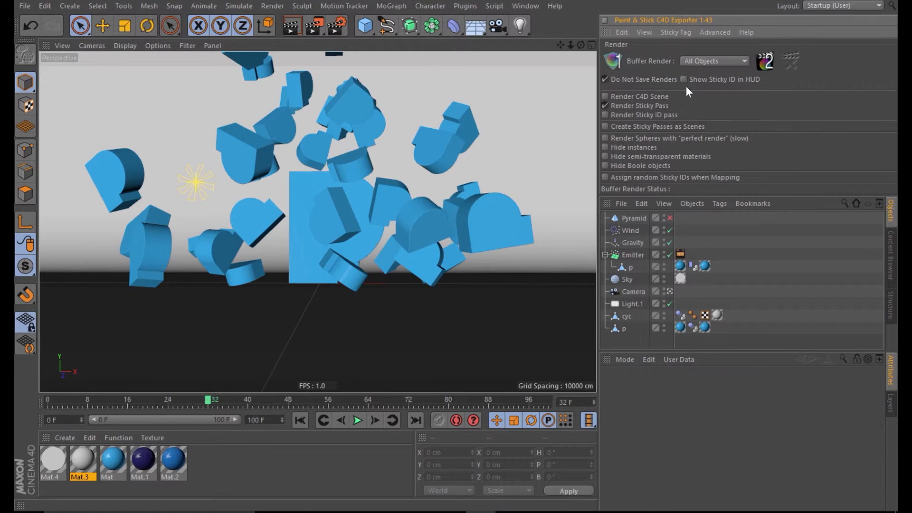
{"action": "left_click", "coordinate": [740, 55]}
{"action": "left_click", "coordinate": [729, 57]}
{"action": "key", "text": "ctrl+z"}
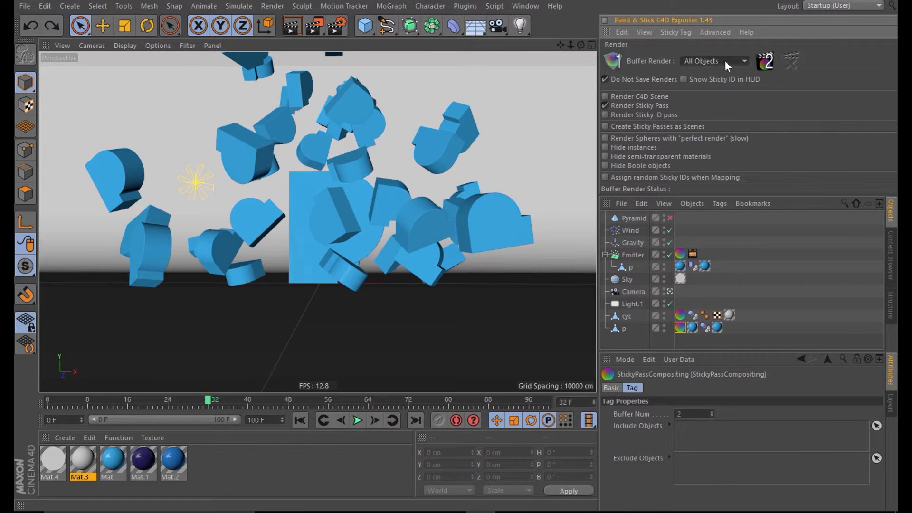
{"action": "key", "text": "ctrl+y"}
Select Buffer_3 for the buffer render and remove that selected buffer.
{"action": "left_click", "coordinate": [725, 59]}
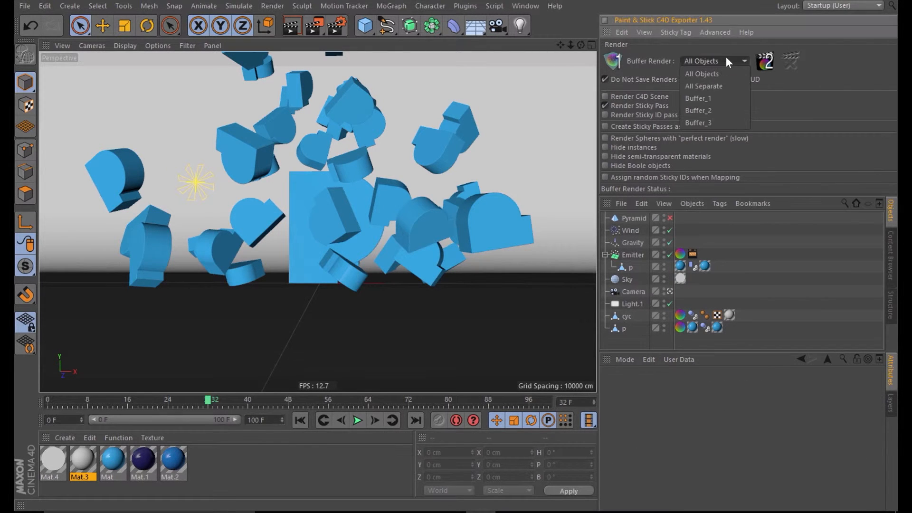
{"action": "left_click", "coordinate": [713, 123]}
{"action": "left_click", "coordinate": [686, 33]}
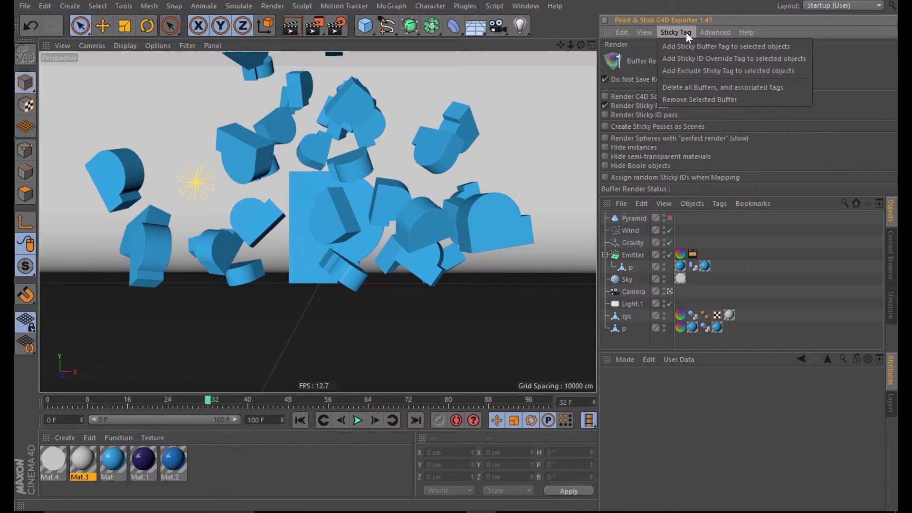
{"action": "left_click", "coordinate": [701, 98]}
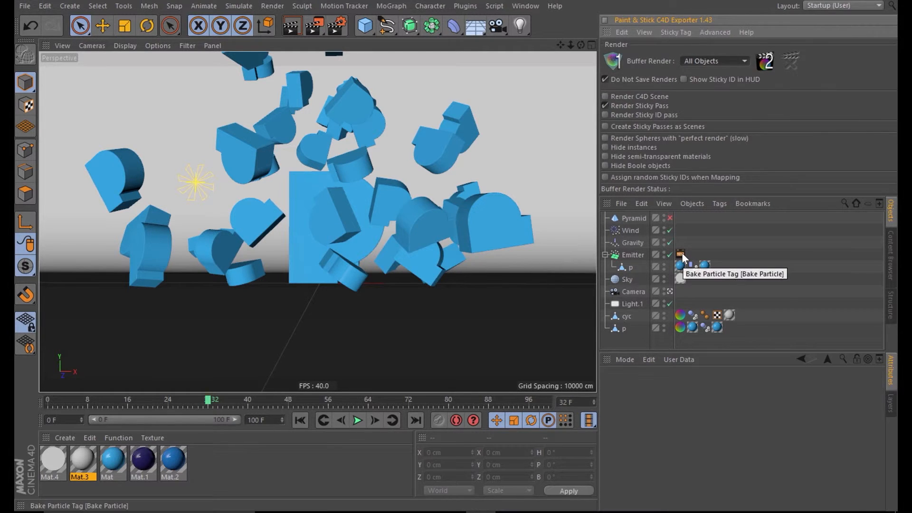
Copy the standing p object's sticky buffer tag, with buffer number 2, onto the Emitter.
{"action": "left_click", "coordinate": [626, 328]}
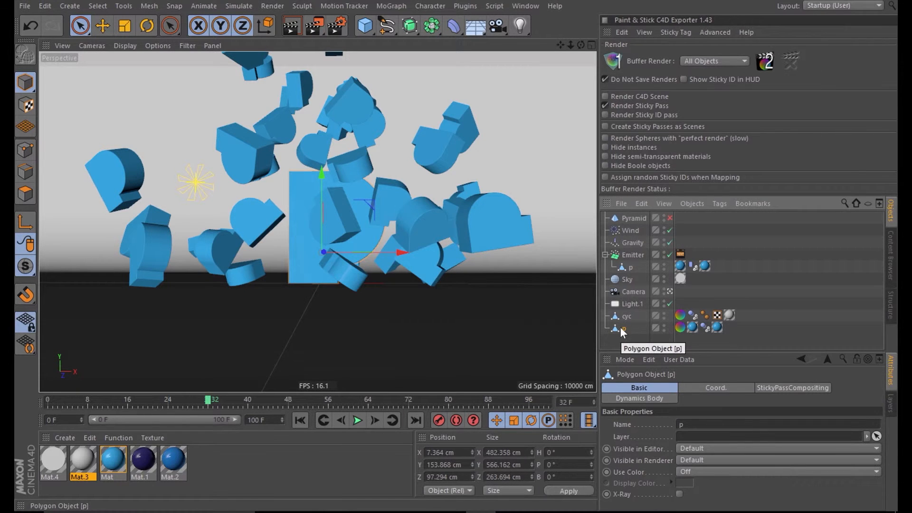
{"action": "left_click", "coordinate": [680, 328]}
{"action": "key", "text": "ctrl+z"}
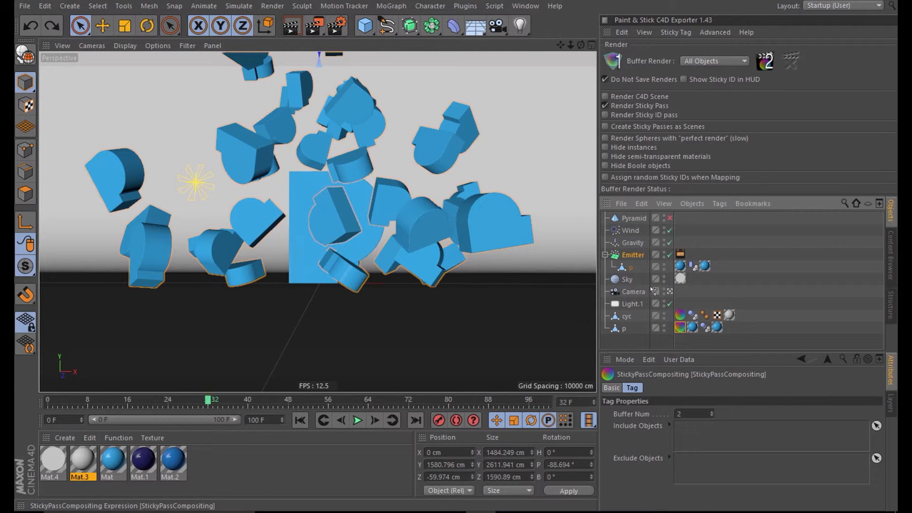
{"action": "left_click_drag", "start_coordinate": [635, 257], "coordinate": [636, 255], "text": "ctrl"}
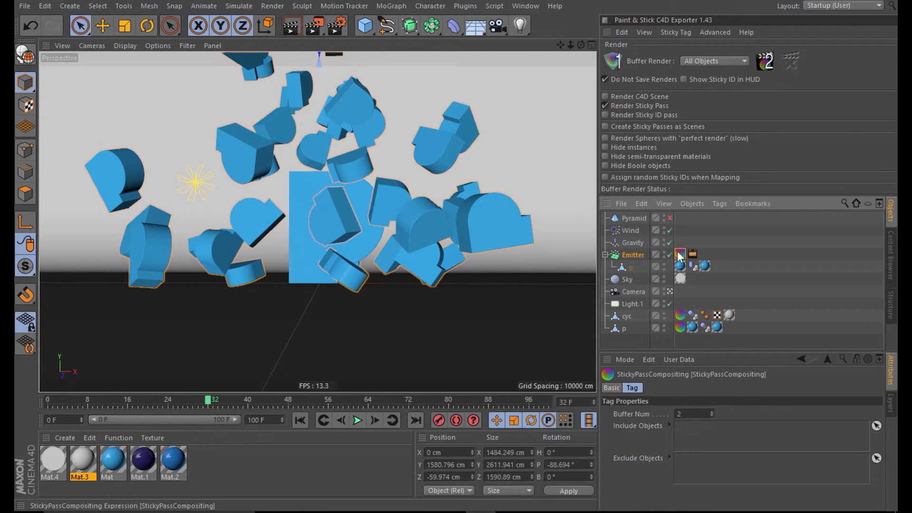
Check the buffer number on the standing p object's sticky tag, and render the buffers with Buffer Render set to All Separate.
{"action": "left_click", "coordinate": [681, 328]}
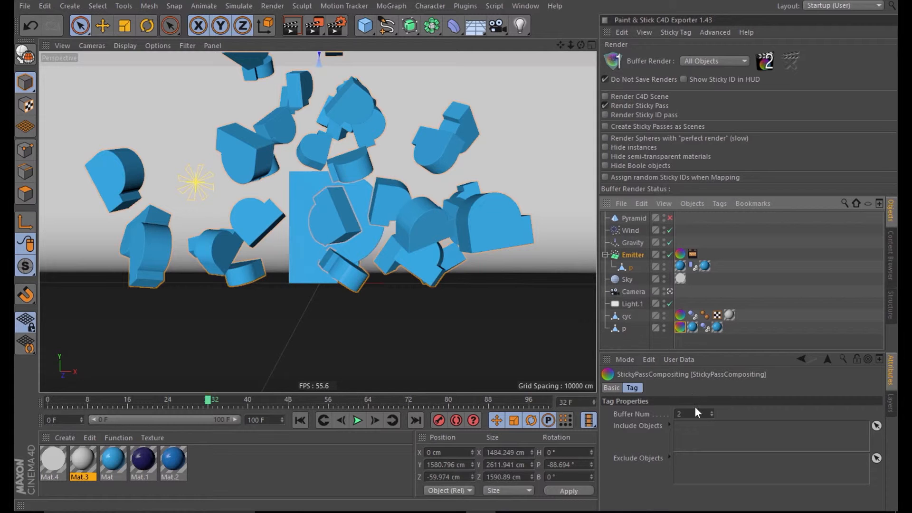
{"action": "left_click", "coordinate": [831, 347]}
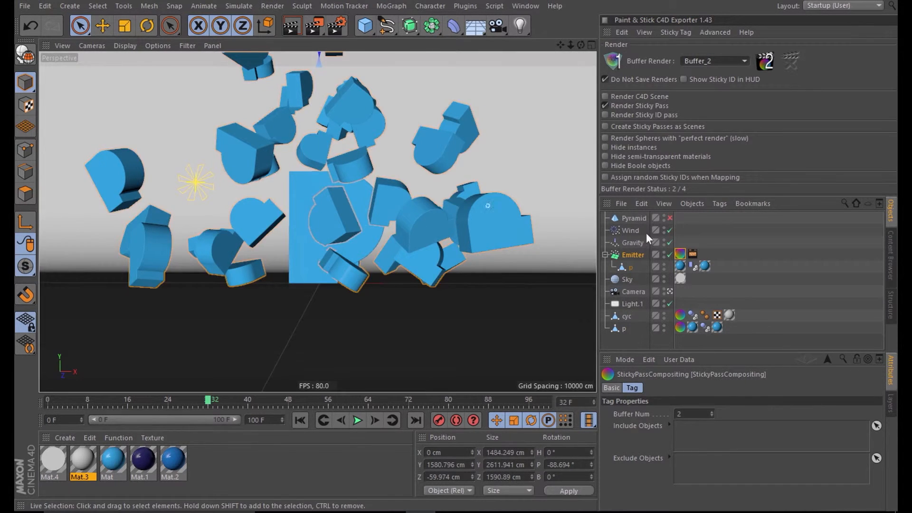
{"action": "left_click", "coordinate": [736, 59]}
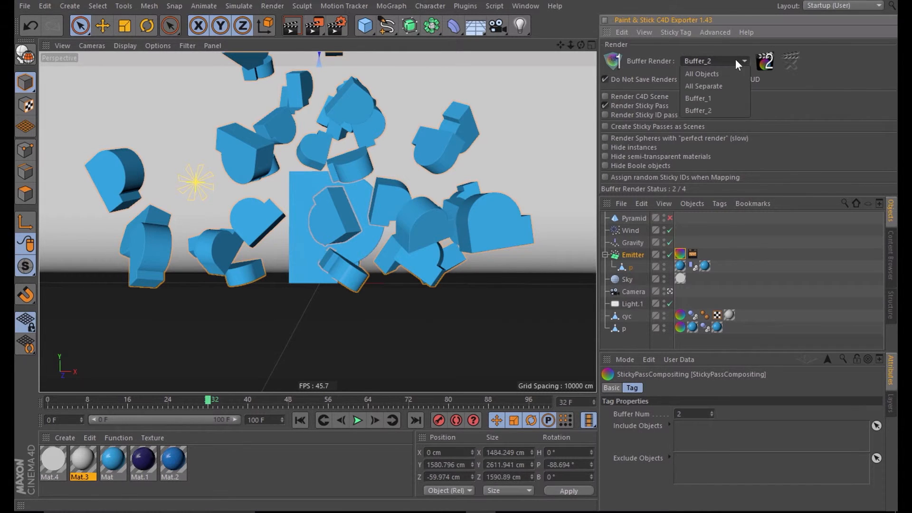
{"action": "left_click", "coordinate": [715, 86]}
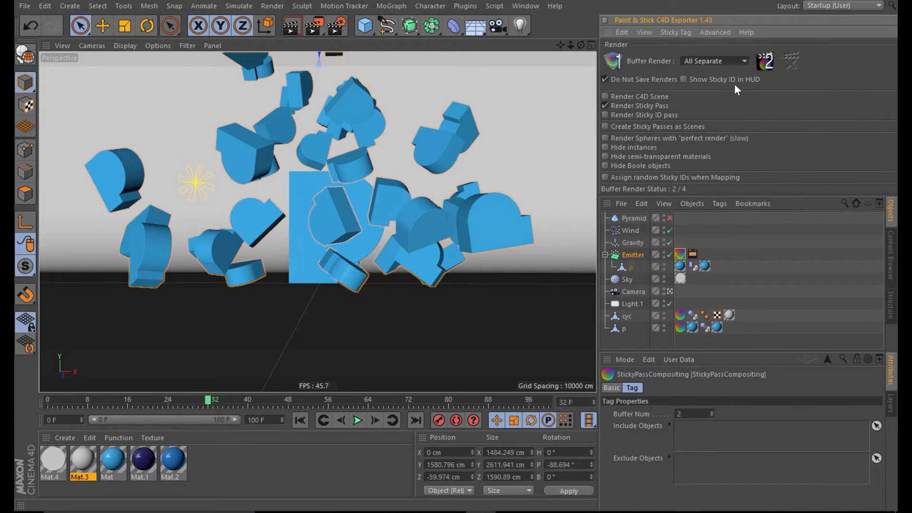
{"action": "left_click", "coordinate": [765, 62]}
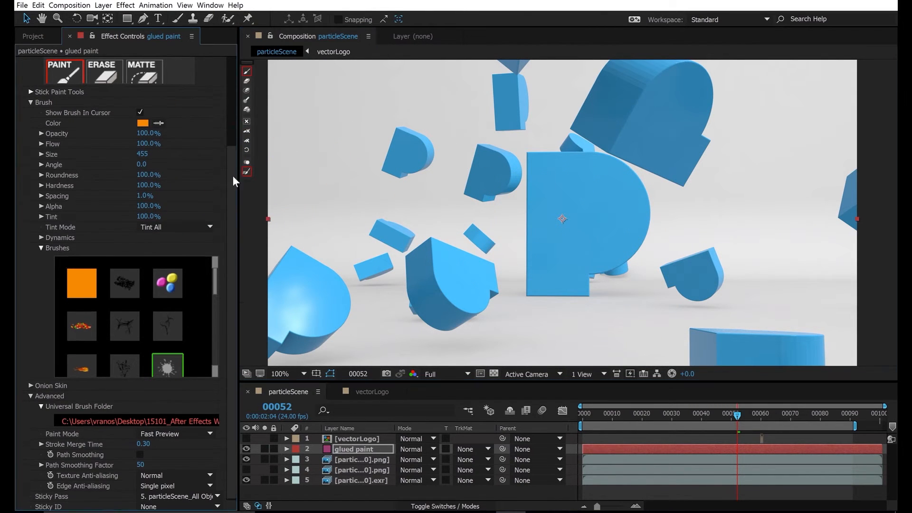
Switch to After Effects and solo the All Objects sticky pass .exr layer in the particleScene composition.
{"action": "left_click_drag", "start_coordinate": [232, 176], "coordinate": [234, 73]}
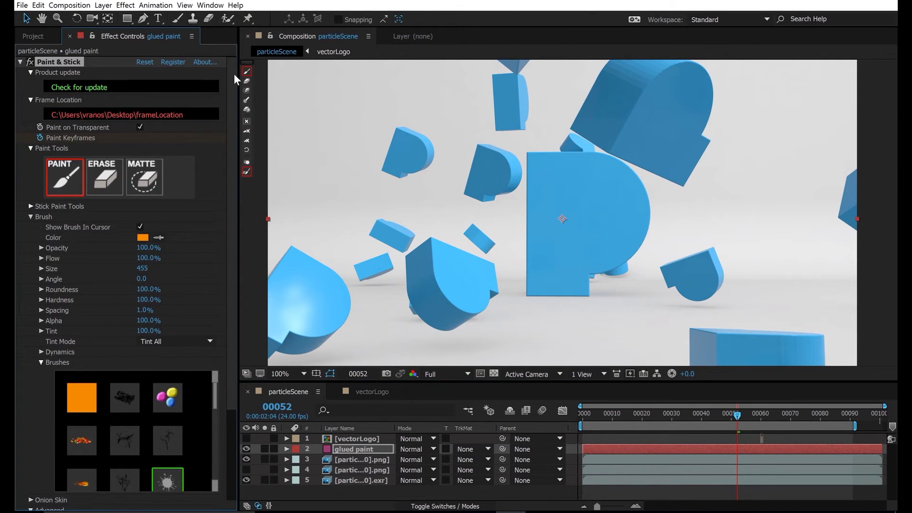
{"action": "left_click", "coordinate": [264, 480]}
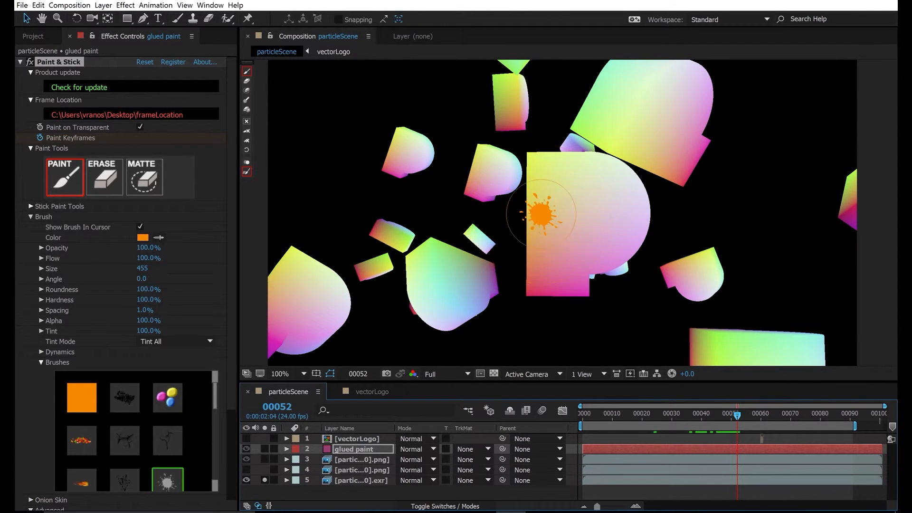
{"action": "key", "text": "comma"}
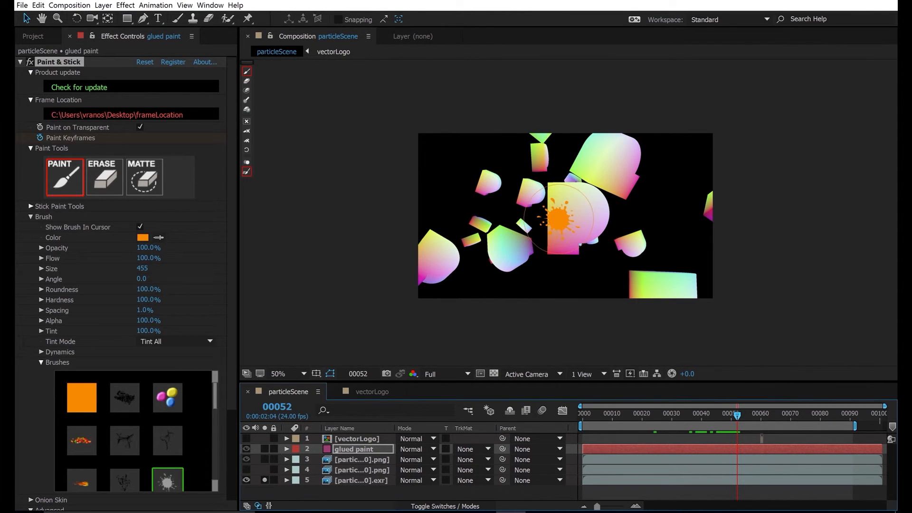
{"action": "key", "text": "period"}
Examine the sticky pass .exr layer and the Sticky Pass and Sticky ID settings of the glued paint layer's Paint & Stick effect.
{"action": "left_click", "coordinate": [355, 480]}
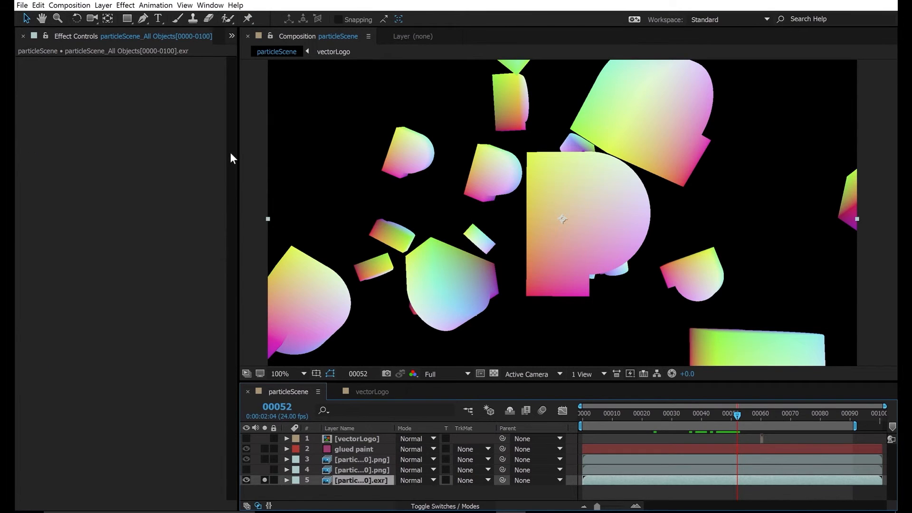
{"action": "left_click", "coordinate": [357, 450]}
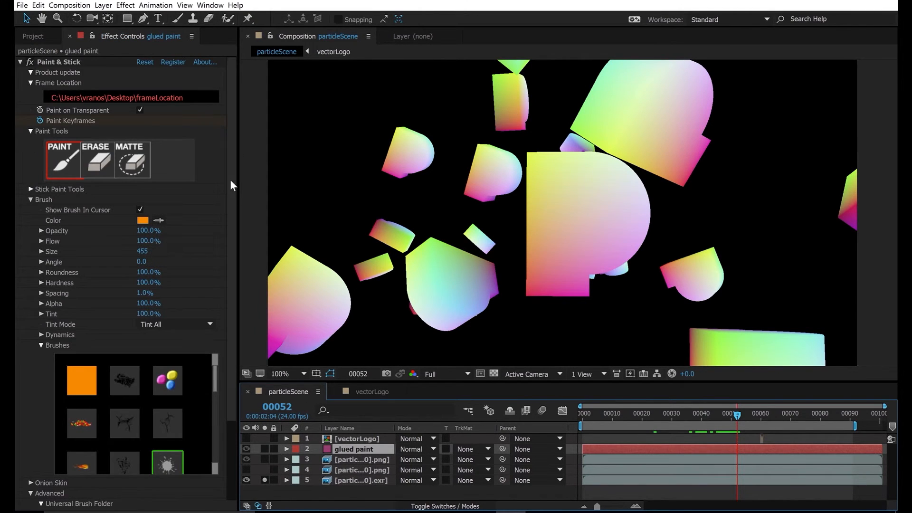
{"action": "scroll", "coordinate": [230, 179], "scroll_direction": "down", "scroll_amount": 3}
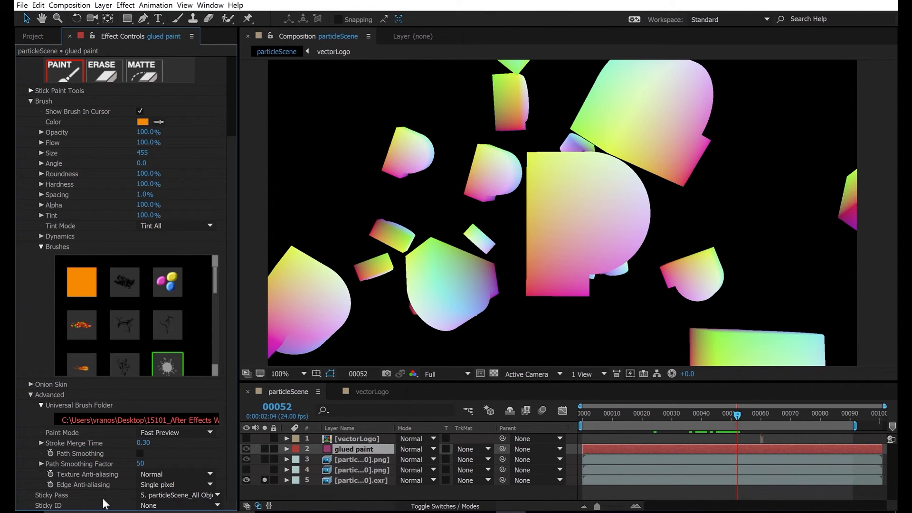
Delete the Sticky ID .png layer from the particleScene composition.
{"action": "left_click", "coordinate": [371, 470]}
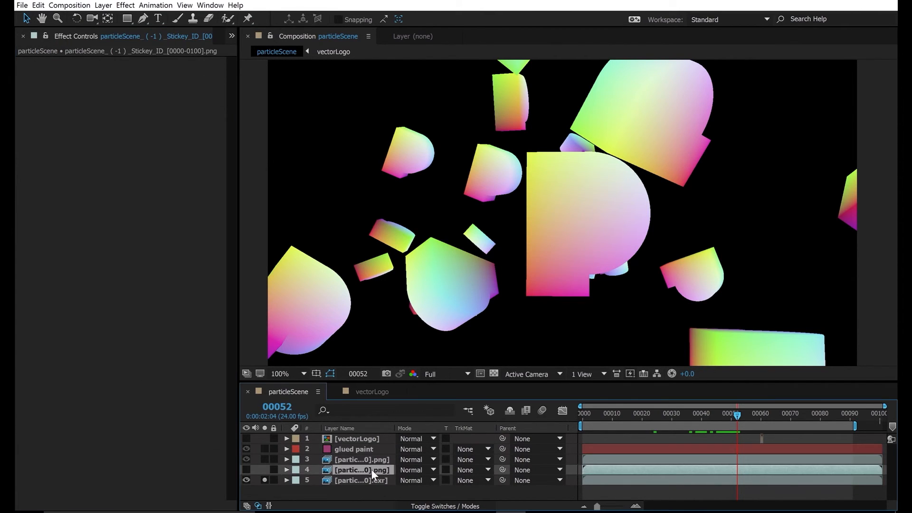
{"action": "key", "text": "Delete"}
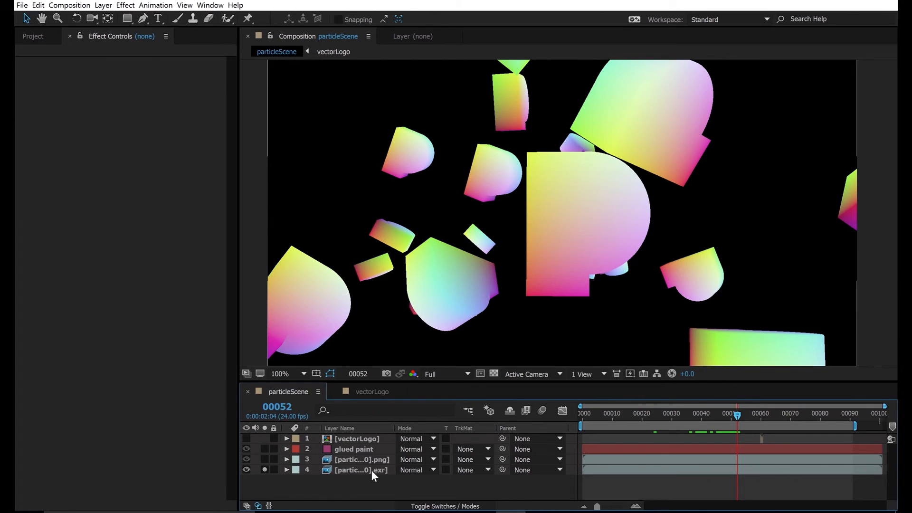
{"action": "left_click", "coordinate": [371, 469]}
Solo the glued paint layer with the sticky pass and stamp orange splats of size 455 on the large standing P.
{"action": "left_click", "coordinate": [352, 449]}
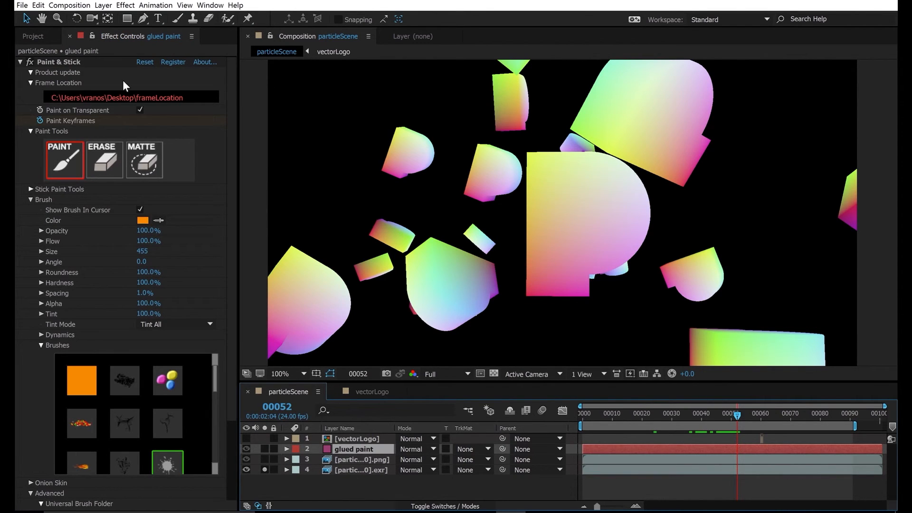
{"action": "left_click", "coordinate": [579, 212]}
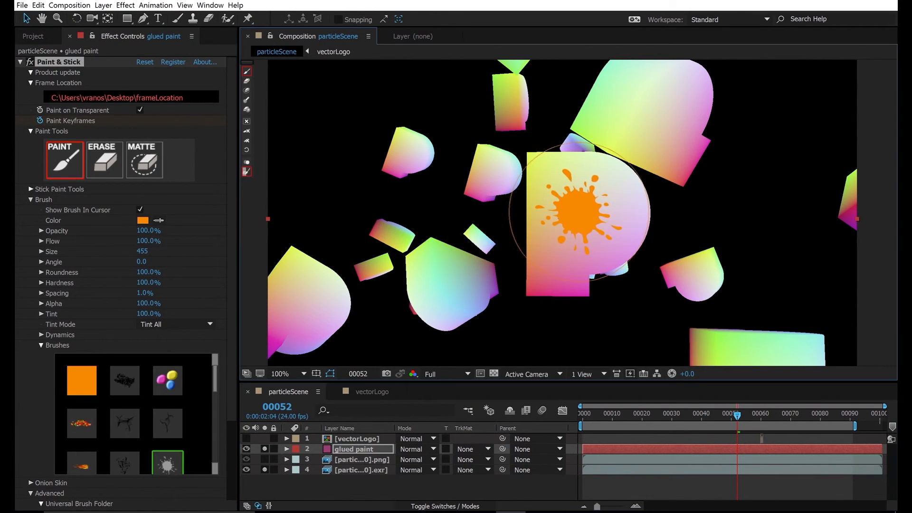
{"action": "left_click", "coordinate": [247, 100]}
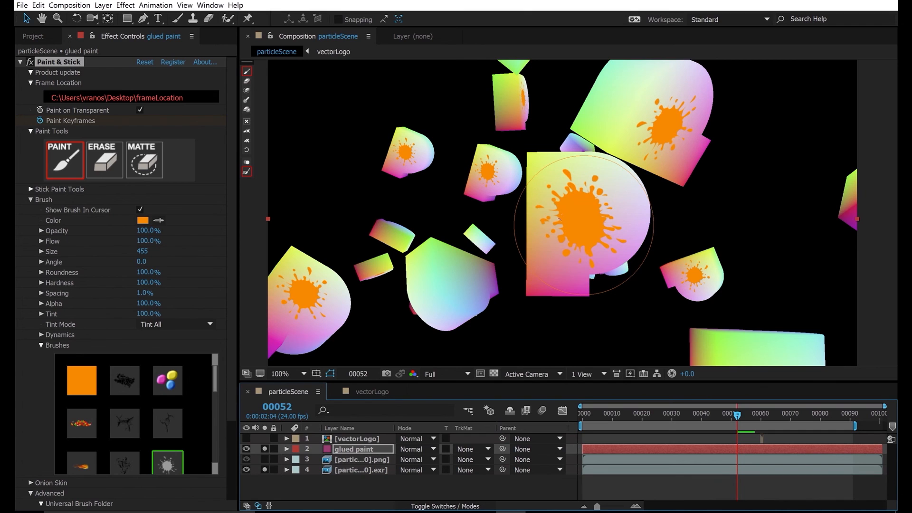
{"action": "left_click", "coordinate": [561, 219]}
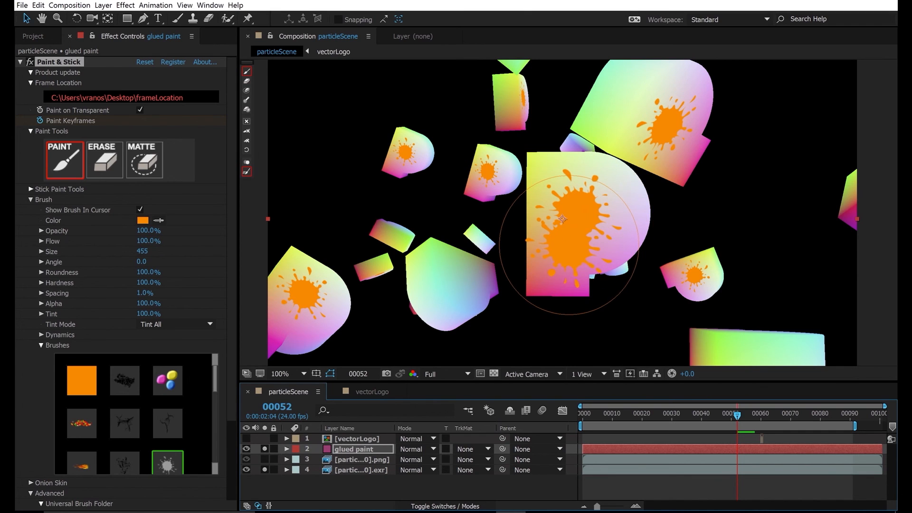